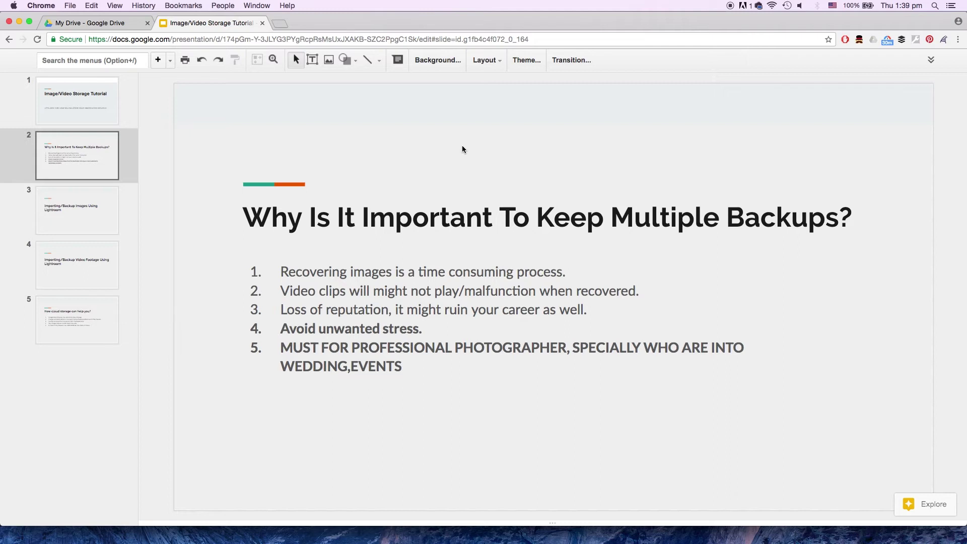
Show the slide on importing and backing up images, and switch to Adobe Photoshop Lightroom.
key("Down")
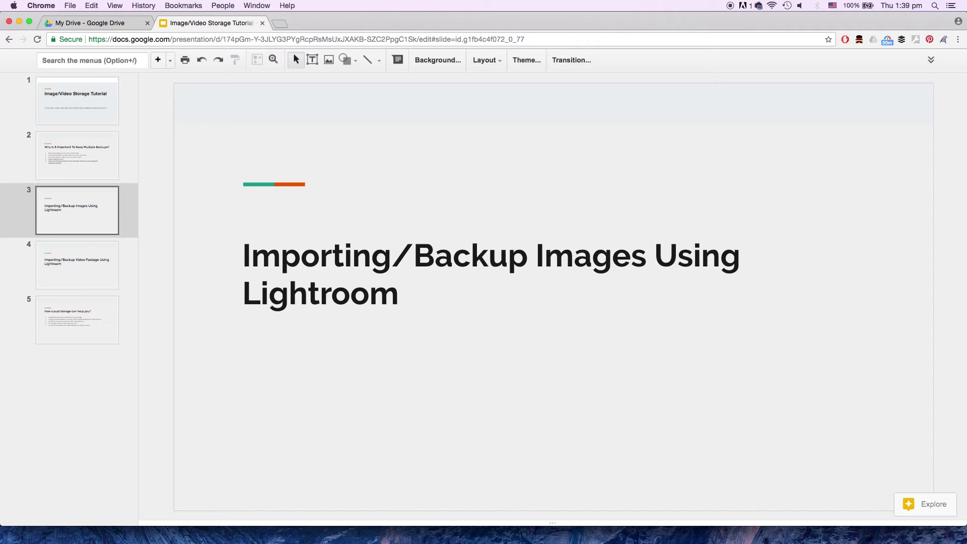
key("ctrl+Up")
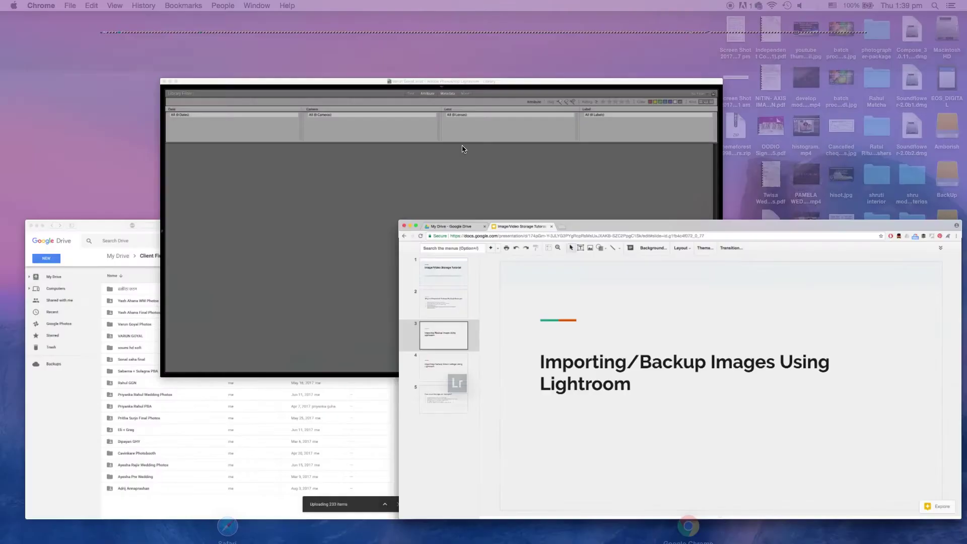
left_click(416, 196)
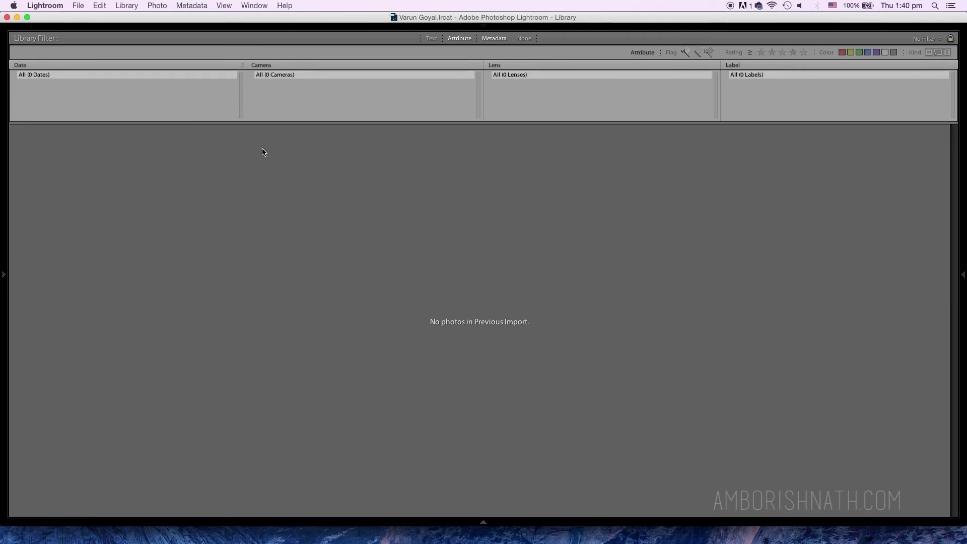
Start importing photos and video, with a client's 6D folder inside Client Final Pics on the BackUp drive as the source.
key("super+shift+i")
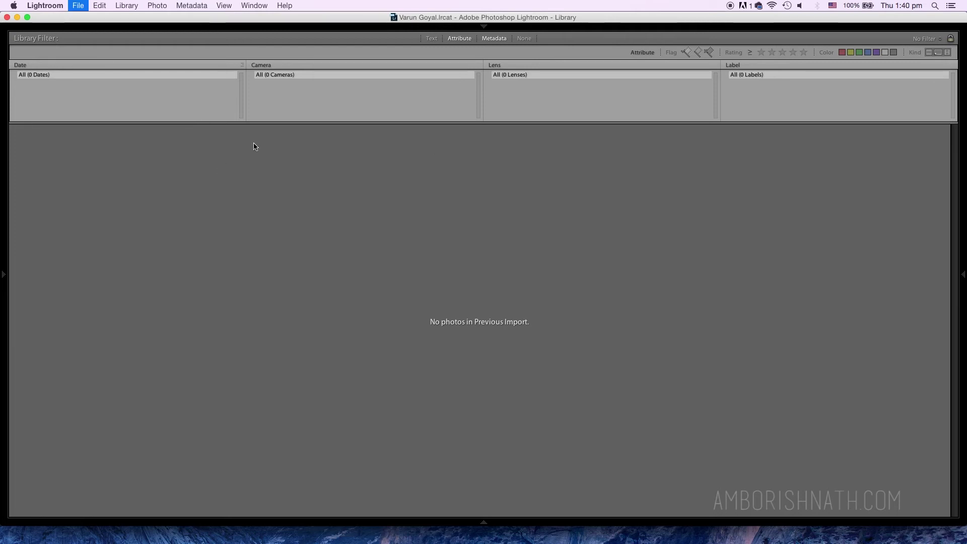
key("Escape")
left_click(78, 5)
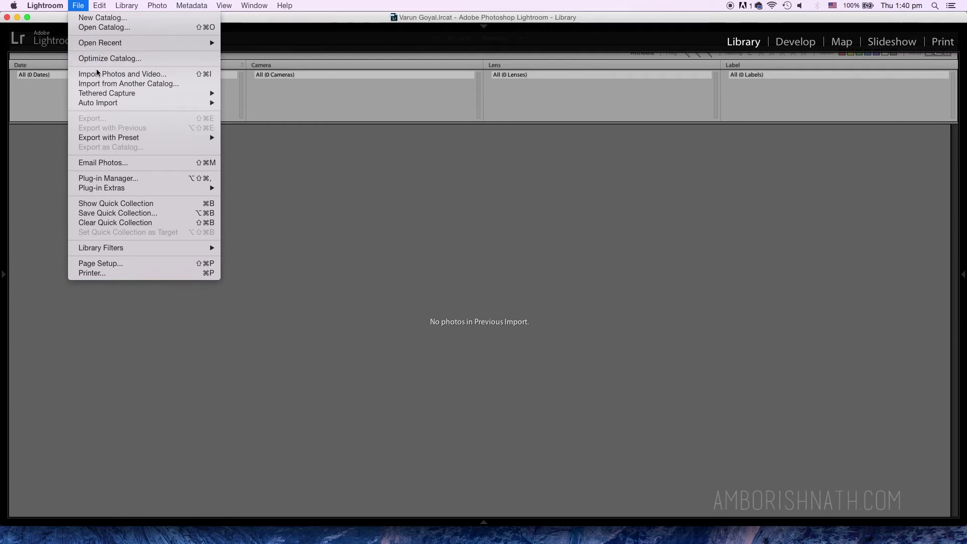
left_click(146, 74)
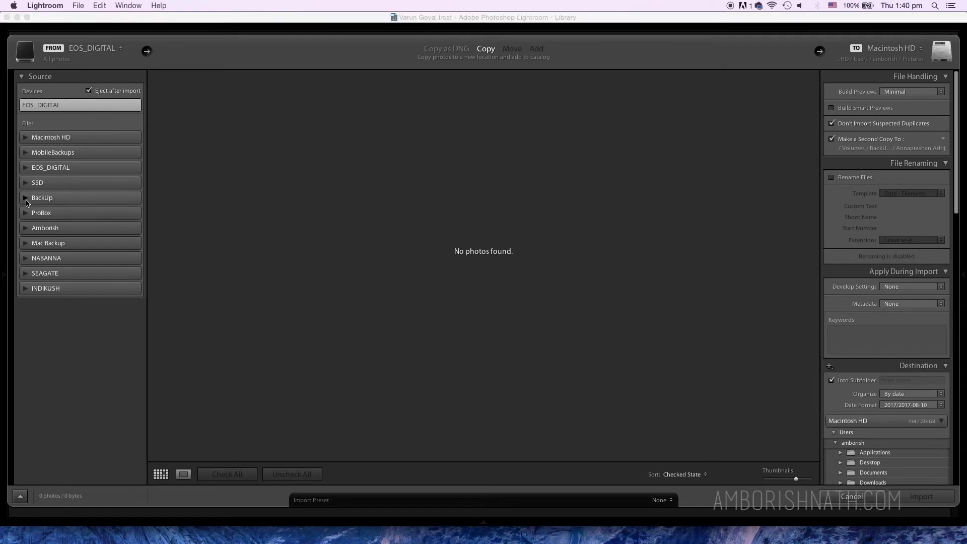
left_click(42, 200)
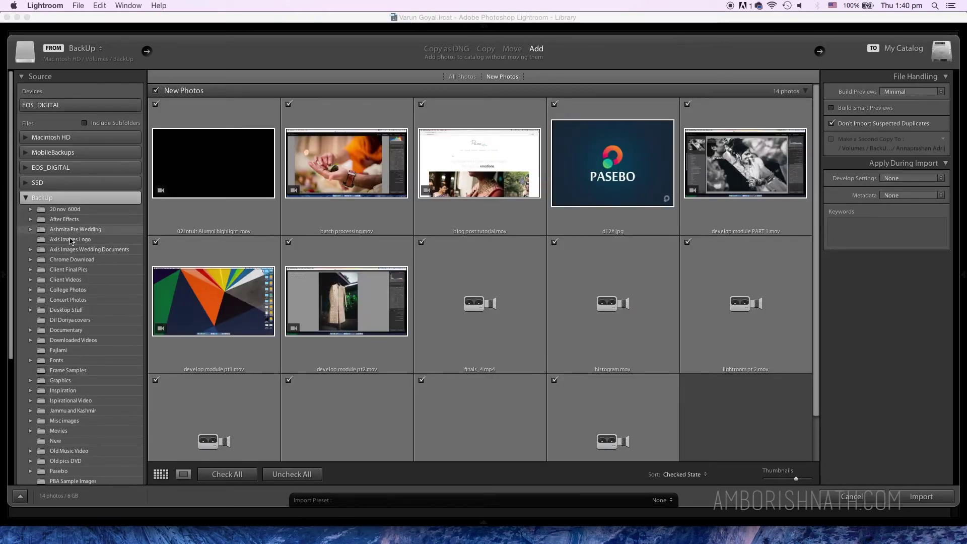
scroll(76, 302, "down", 3)
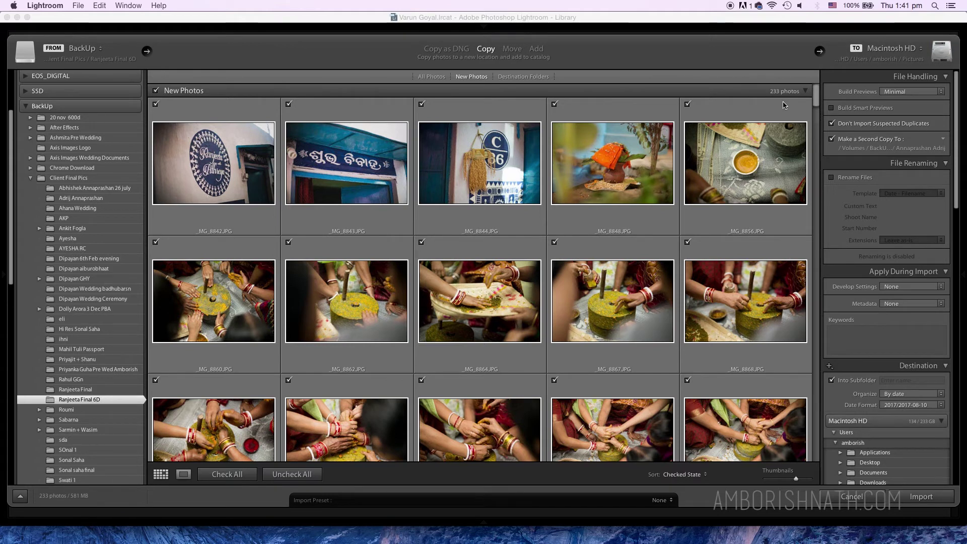
Try another import destination and reselect the current Annaprashan backup folder for the second copy, and cancel the import.
left_click(895, 50)
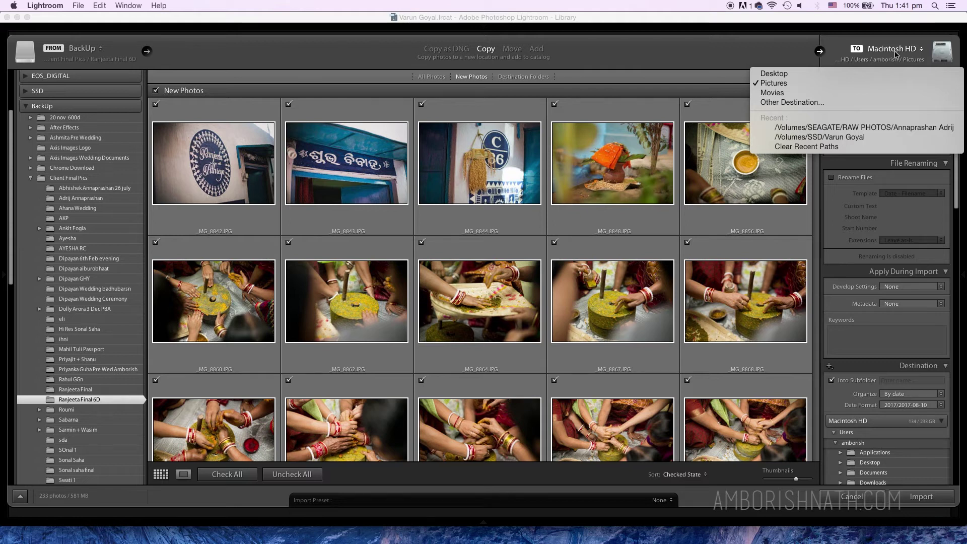
left_click(796, 102)
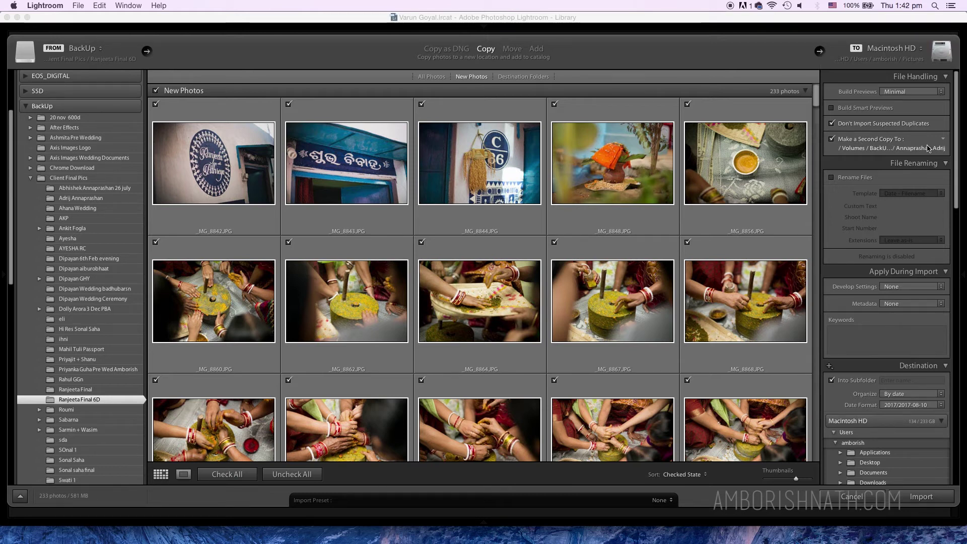
left_click(942, 140)
left_click(870, 145)
left_click(940, 145)
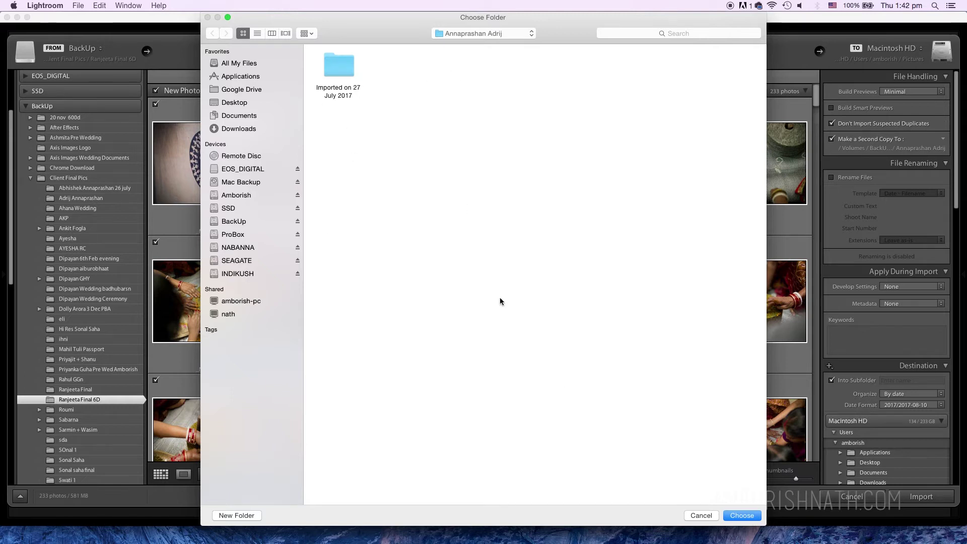
left_click(738, 515)
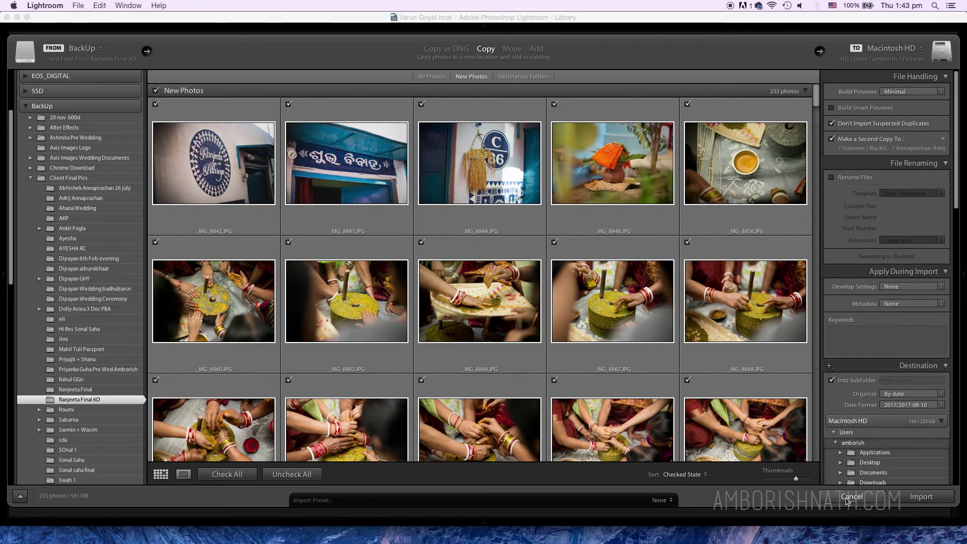
left_click(849, 499)
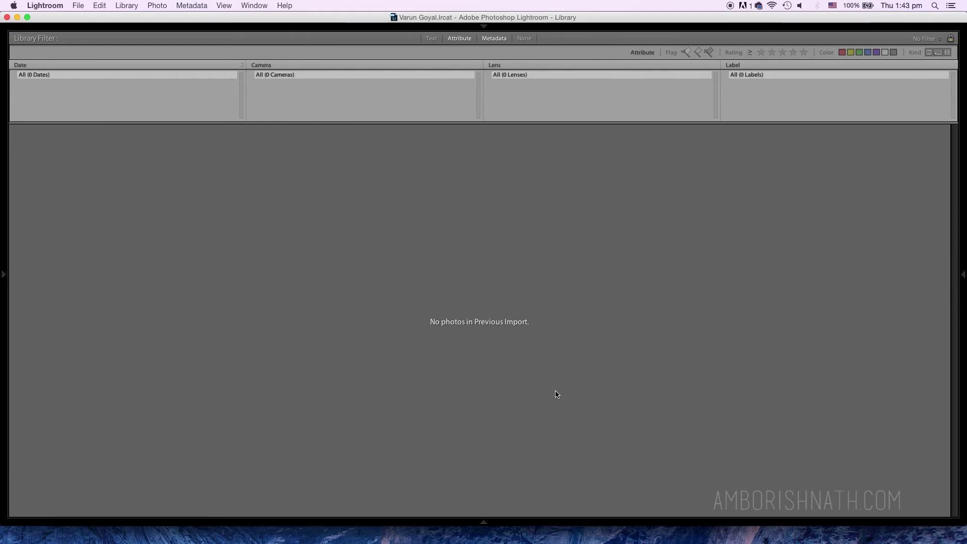
Glance at the presentation in Chrome, and browse the wedding photos in the Lightroom library grid.
key("ctrl+Up")
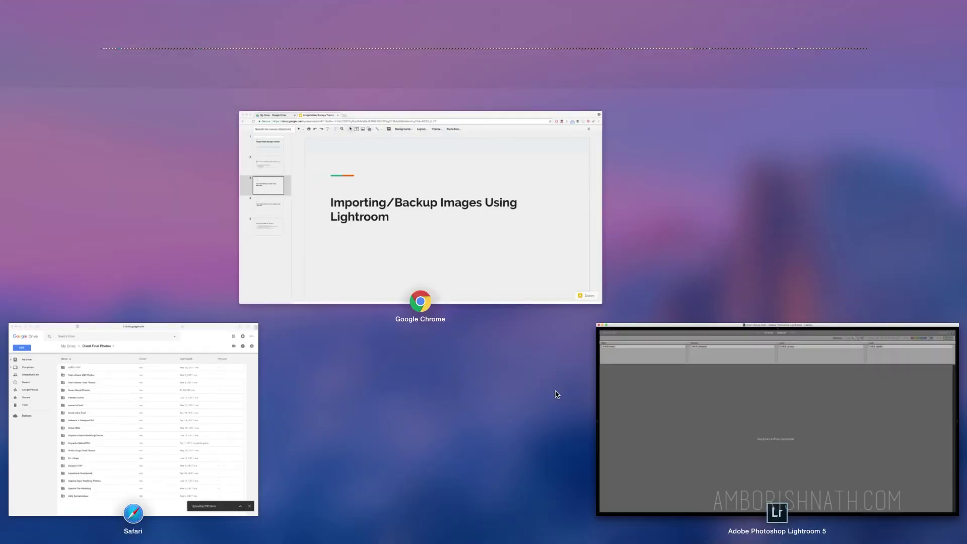
left_click(376, 235)
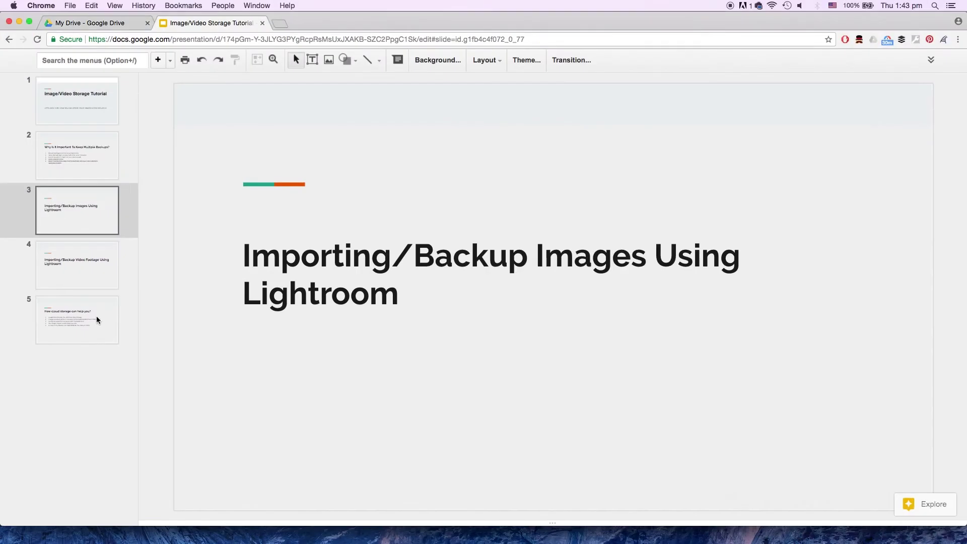
key("super+Tab")
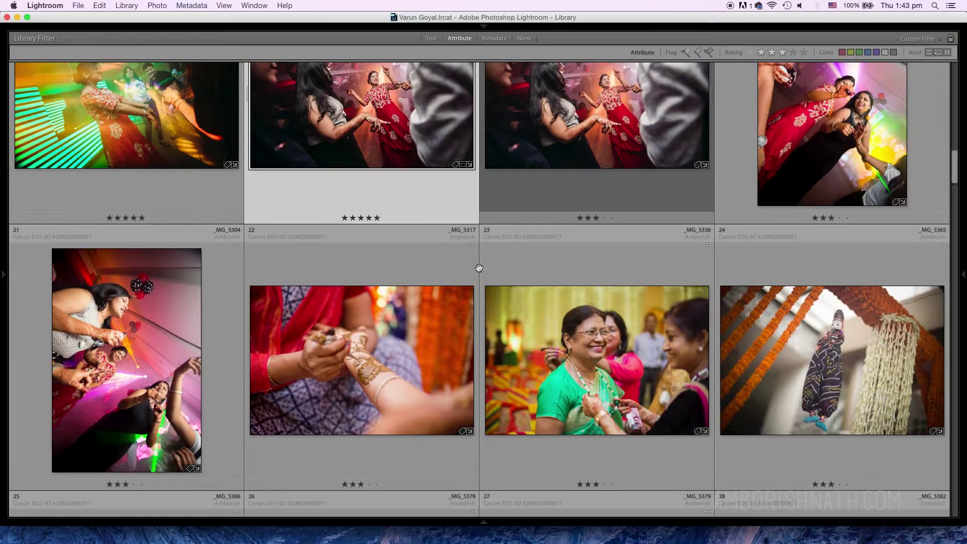
scroll(382, 275, "down", 3)
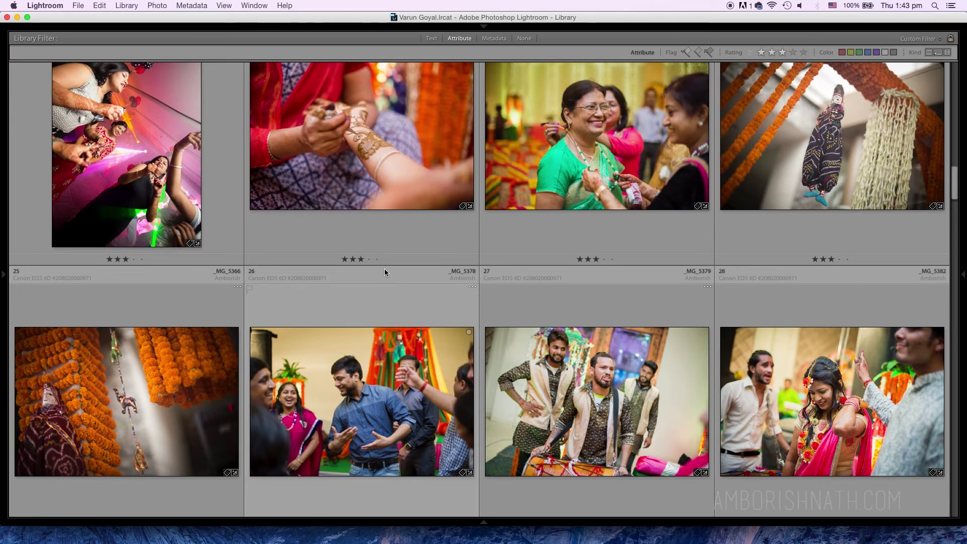
scroll(385, 270, "down", 8)
scroll(380, 264, "down", 4)
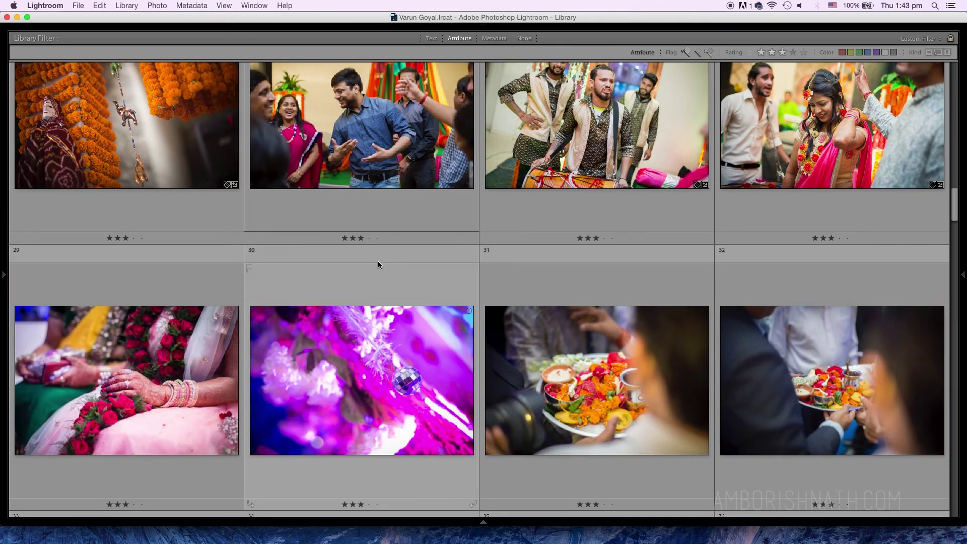
scroll(379, 269, "down", 4)
scroll(379, 273, "down", 2)
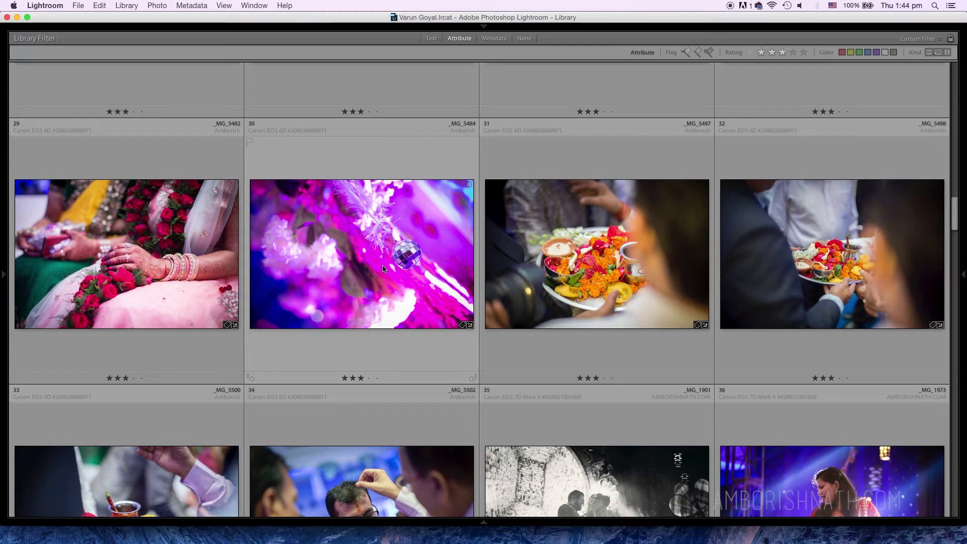
Switch to Google Drive in Safari and view the Client Final Photos folder.
key("ctrl+Up")
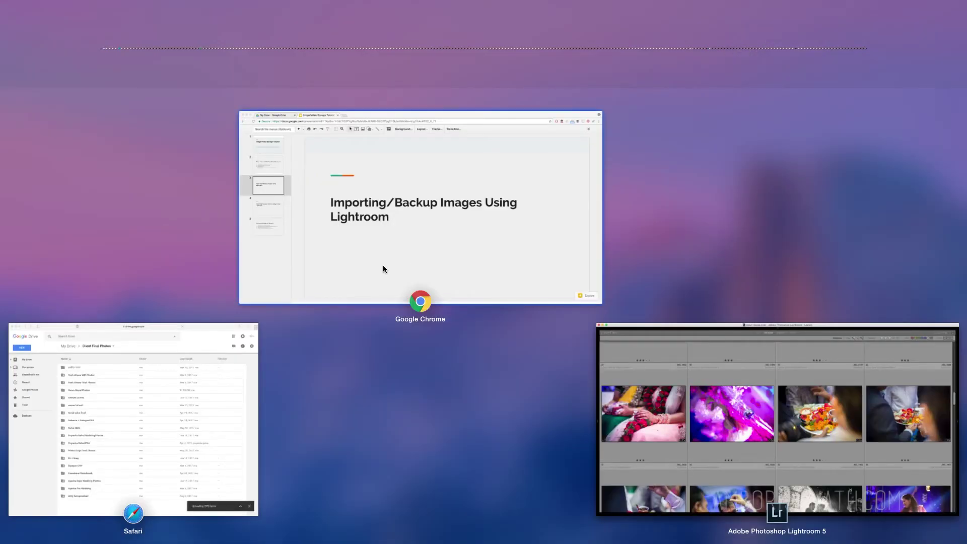
left_click(107, 393)
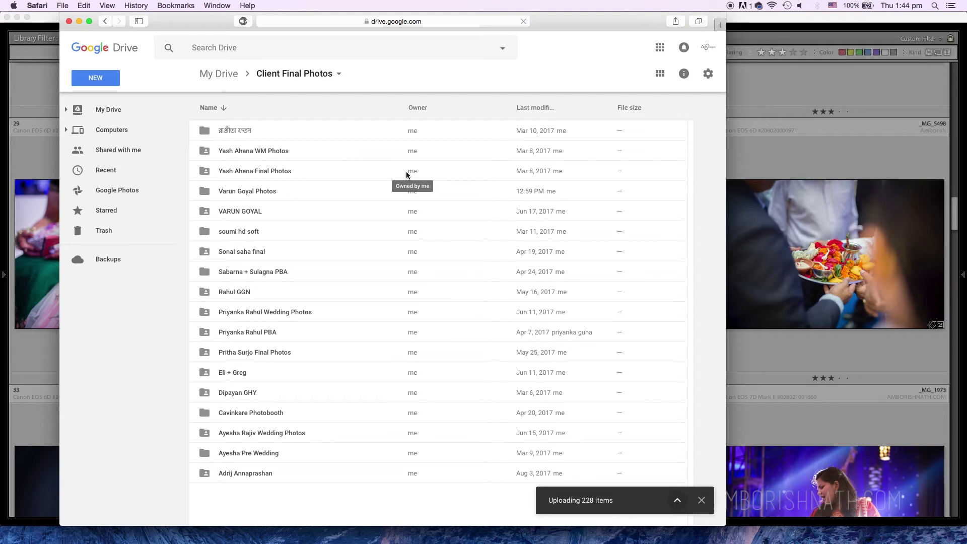
Return to the presentation in Chrome and show the slide on importing and backing up video footage.
key("ctrl+Up")
left_click(428, 224)
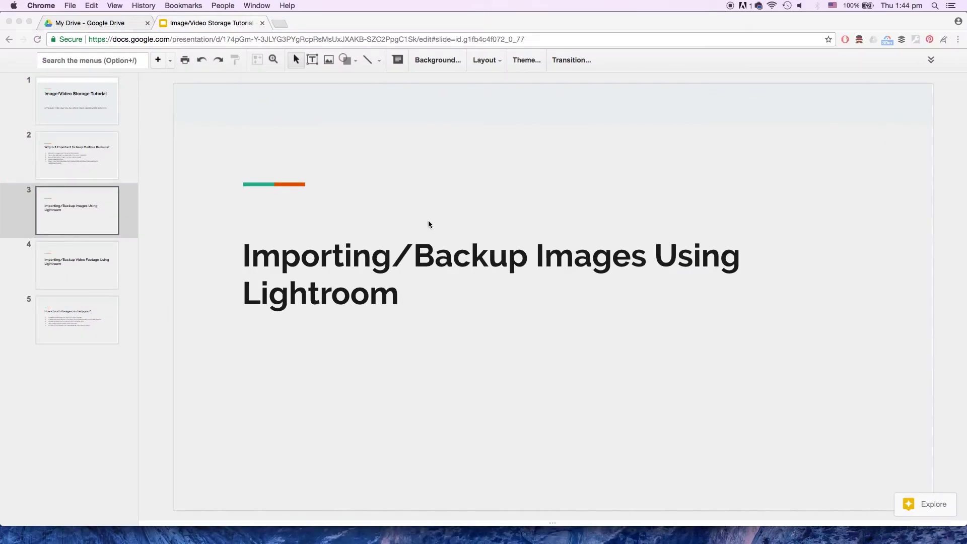
left_click(68, 267)
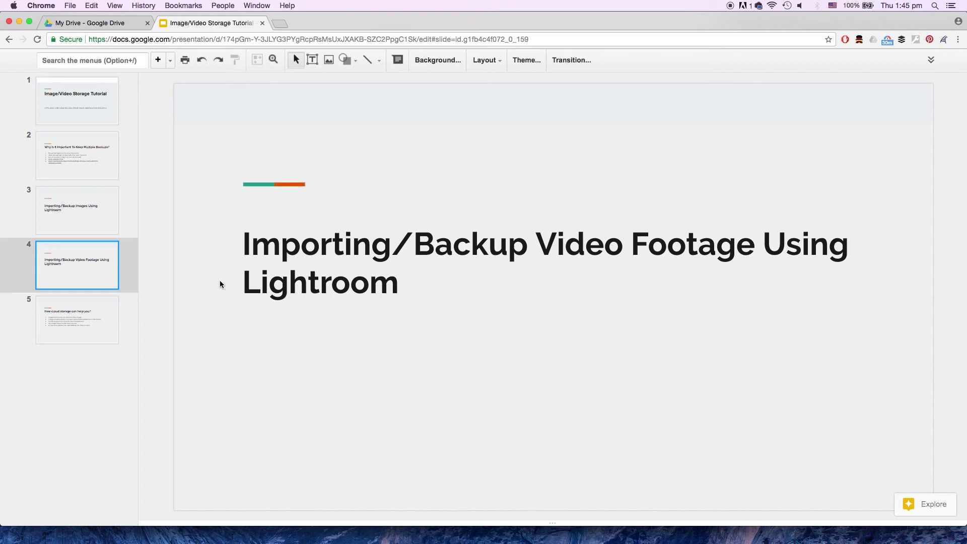
Switch to Lightroom and start an import from the BackUp drive, with the files set to Copy.
key("ctrl+Up")
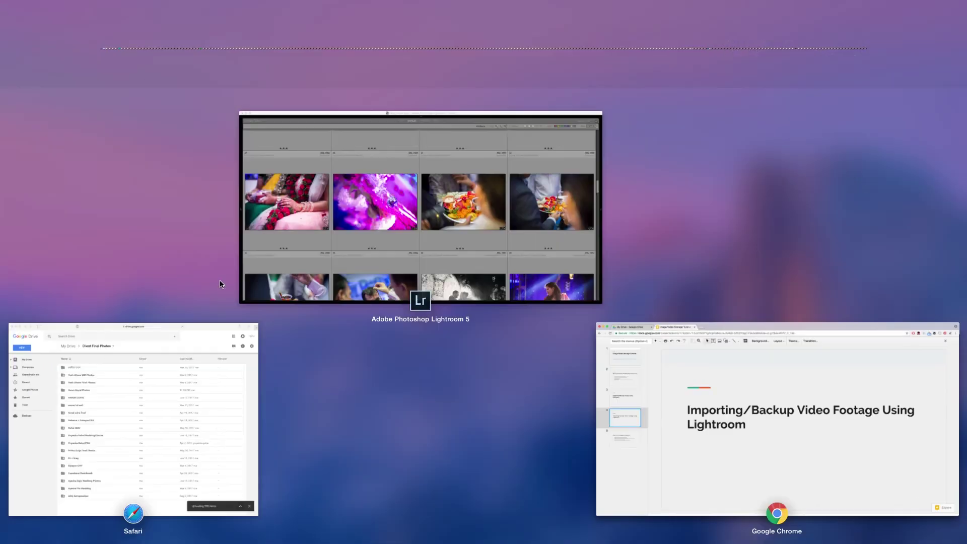
left_click(371, 178)
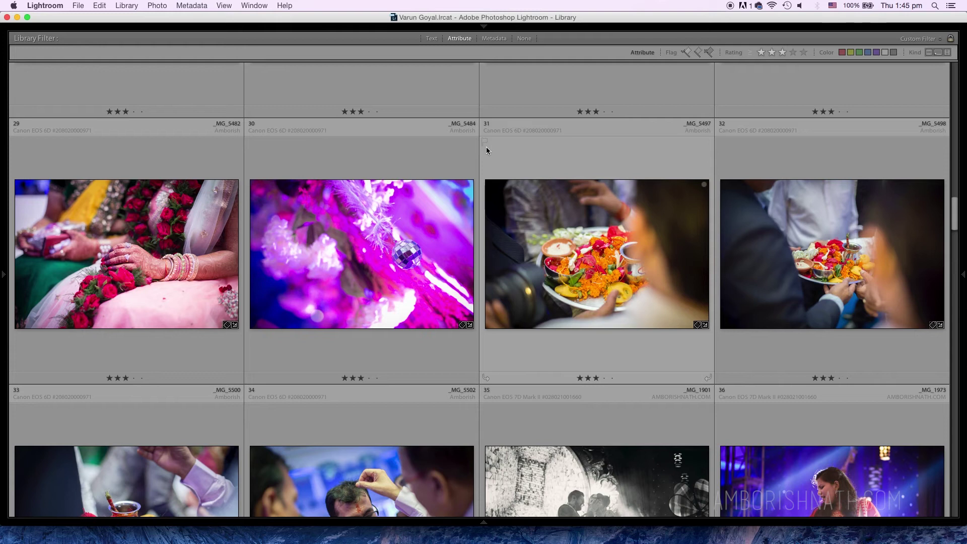
key("super+shift+i")
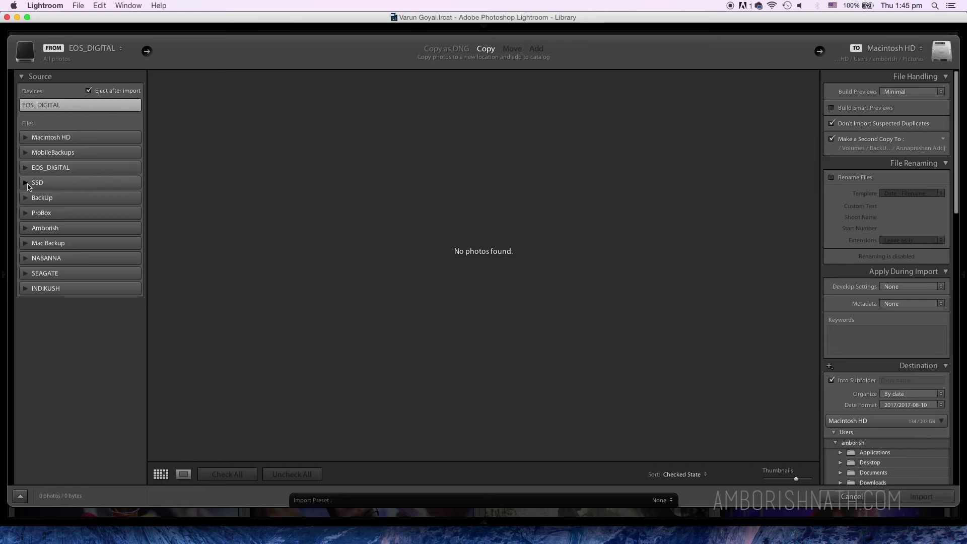
left_click(37, 198)
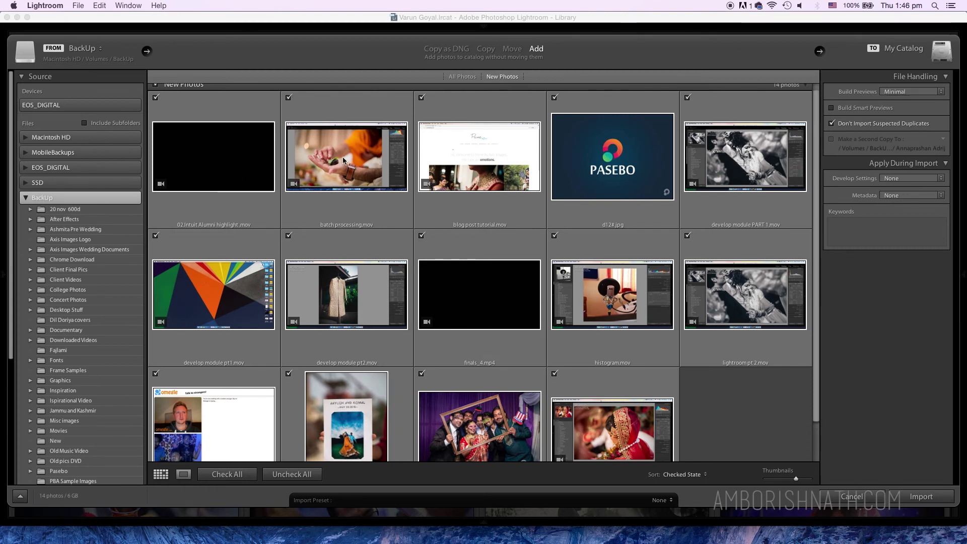
left_click(485, 49)
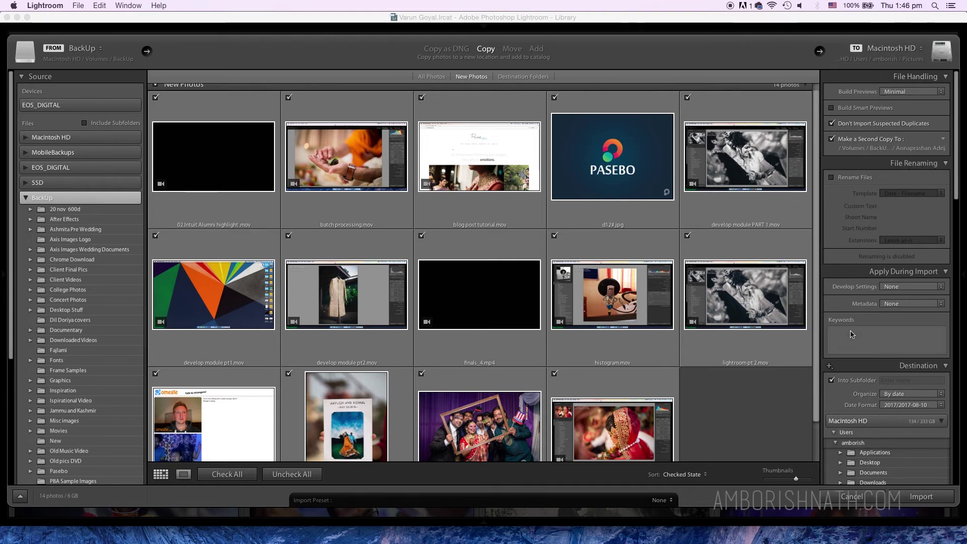
Review the import settings and the video files in the BackUp drive's root, and cancel the import.
scroll(852, 322, "down", 4)
scroll(851, 265, "up", 4)
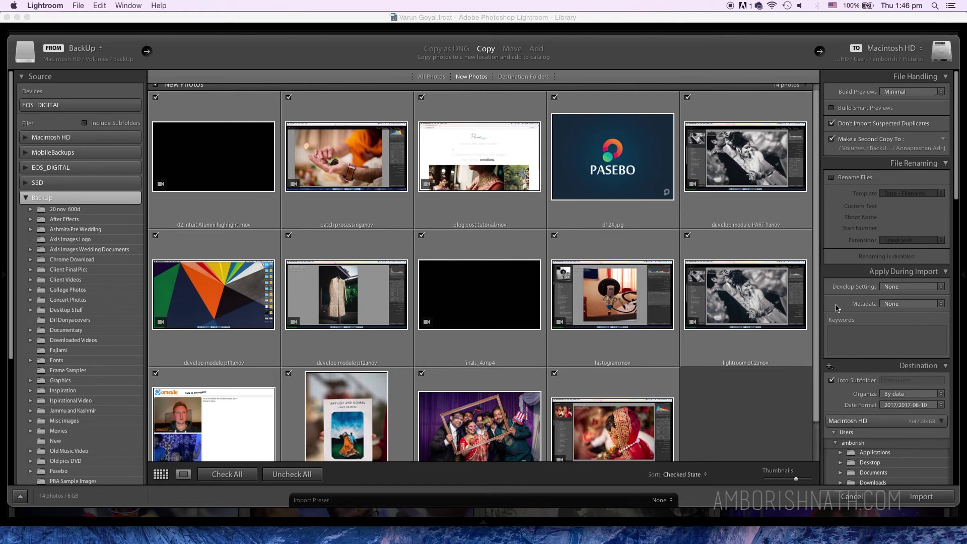
scroll(657, 313, "up", 1)
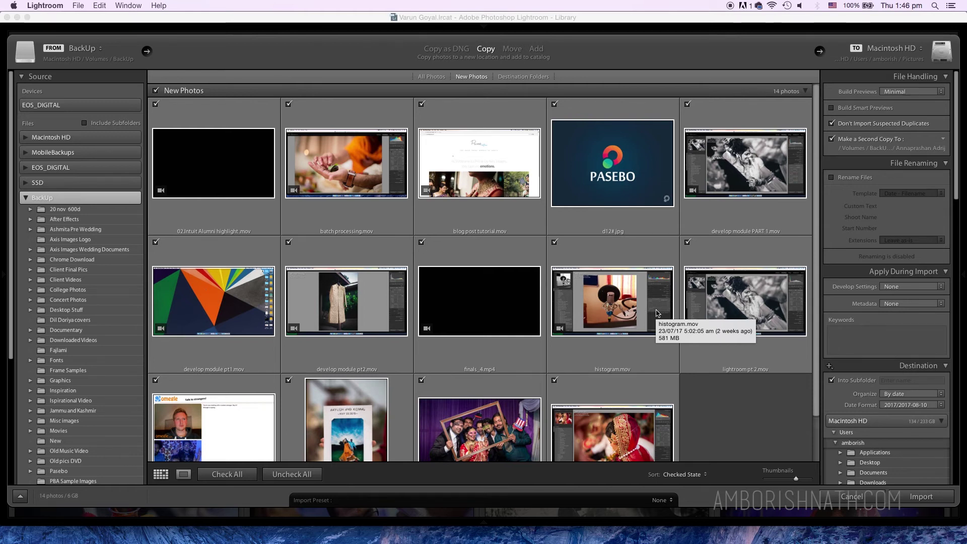
left_click(851, 496)
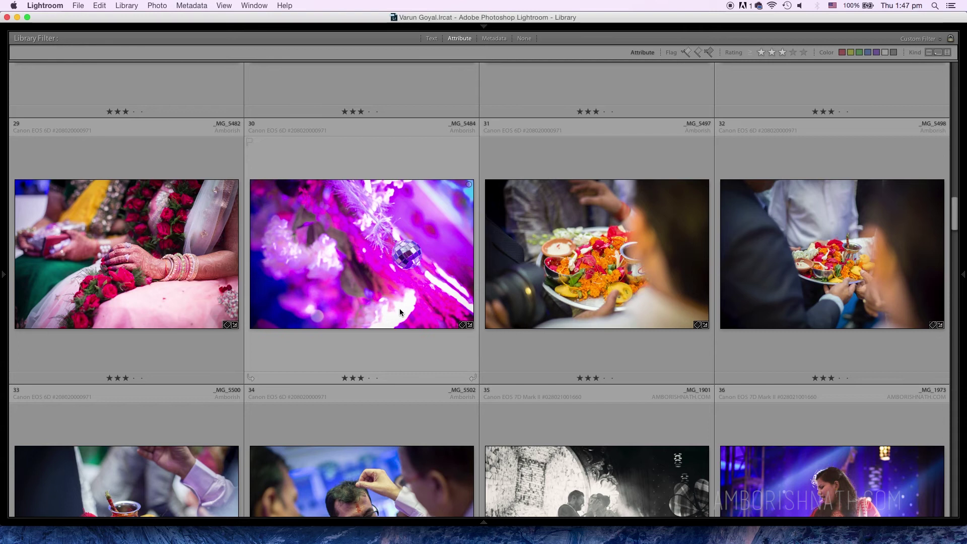
Switch to the presentation in Chrome and show the slide "How cloud storage can help you?".
scroll(341, 462, "down", 1)
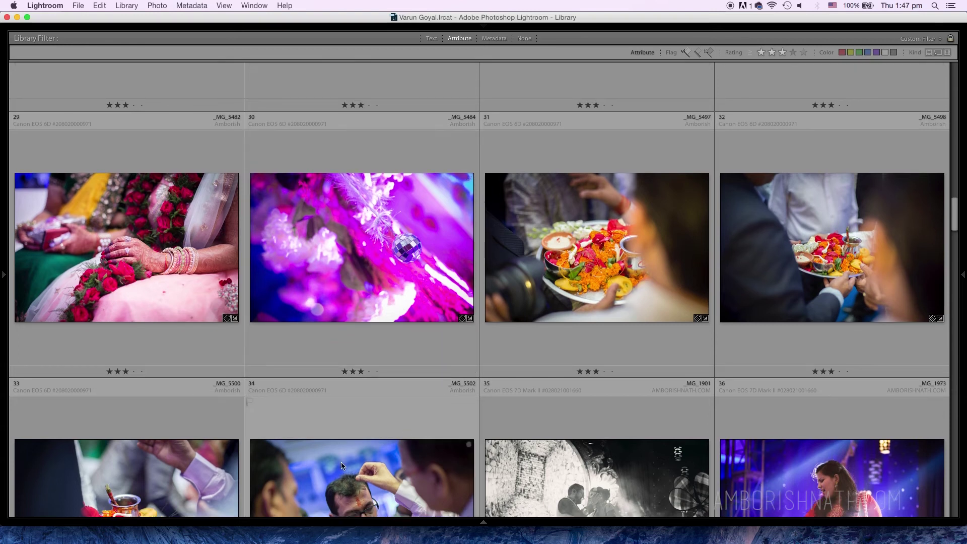
key("ctrl+Up")
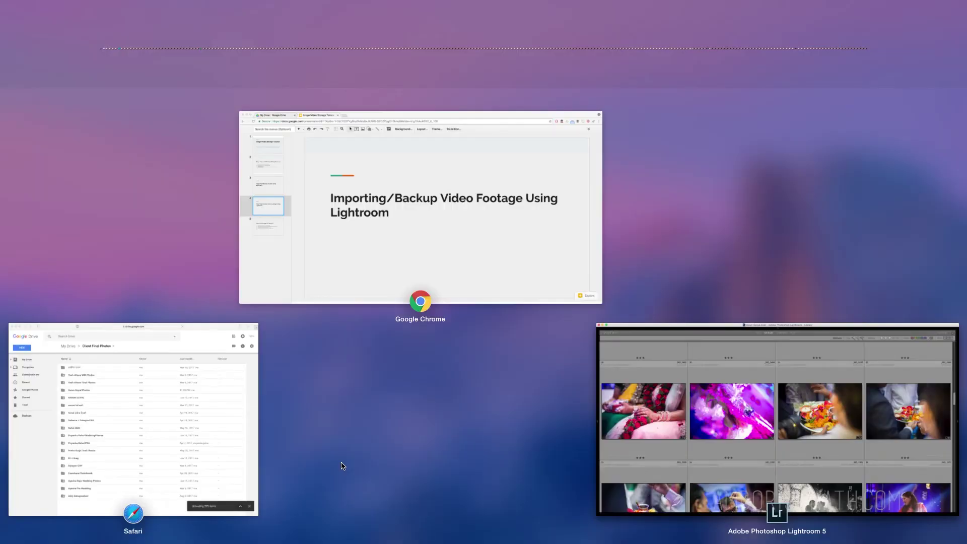
left_click(418, 249)
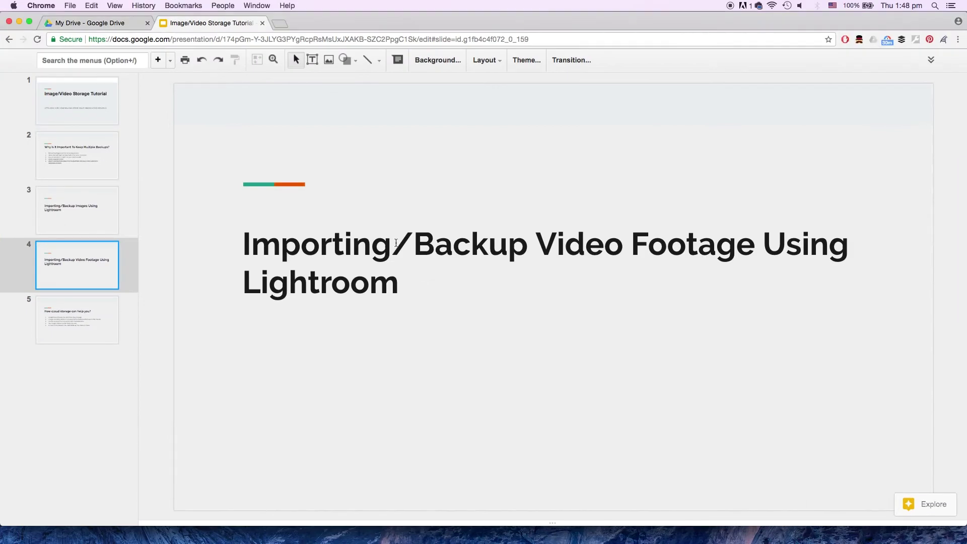
left_click(74, 321)
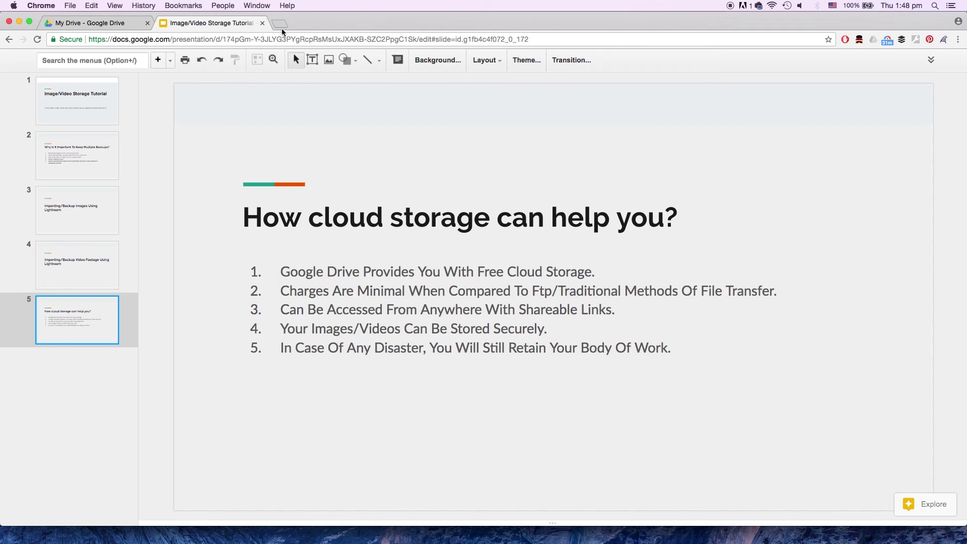
Switch to Google Drive in Safari, review the options for adding new content, and sort the Client Final Photos folders by name in ascending order.
key("ctrl+Up")
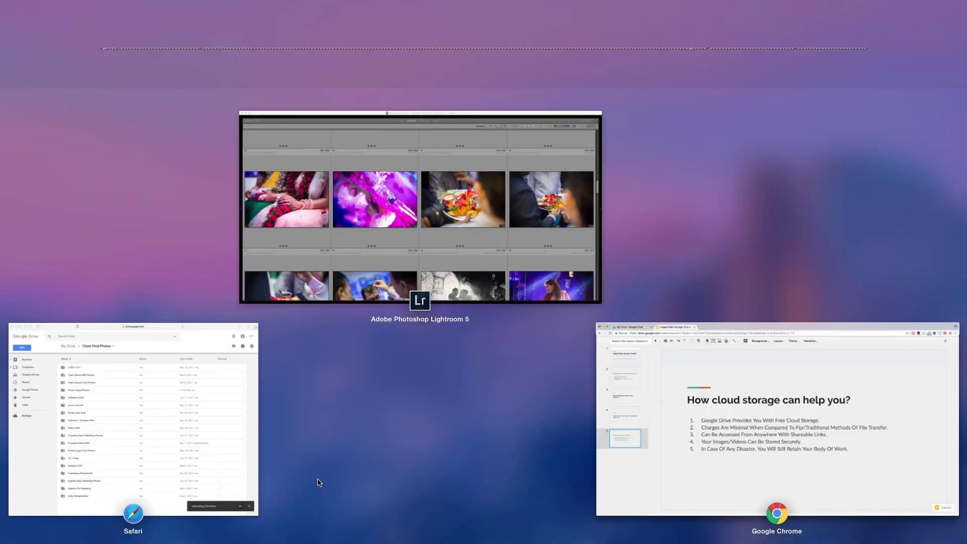
left_click(198, 374)
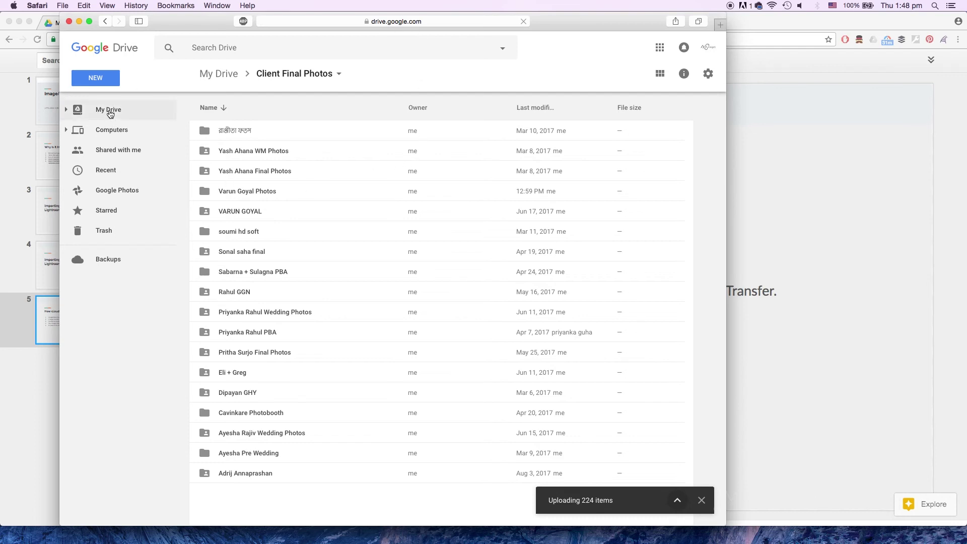
left_click(89, 77)
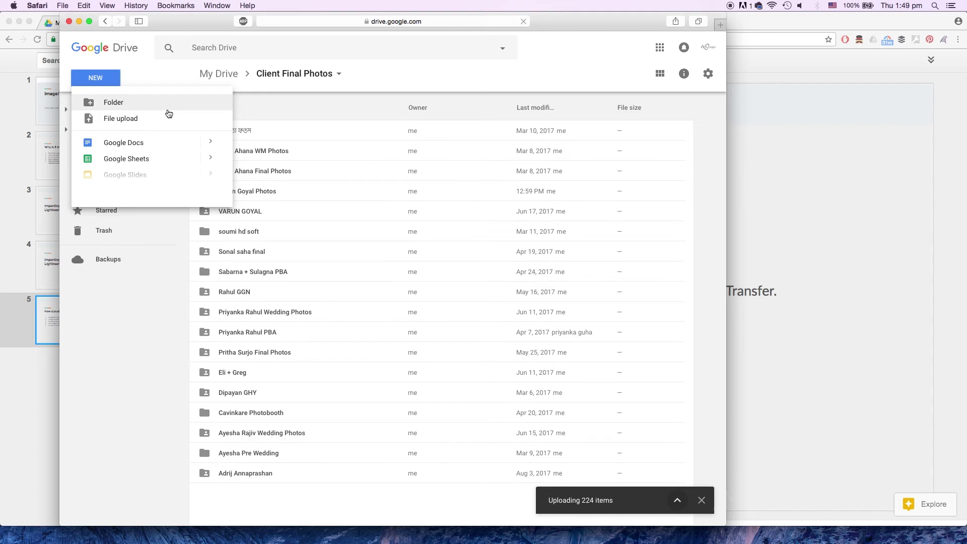
left_click(340, 114)
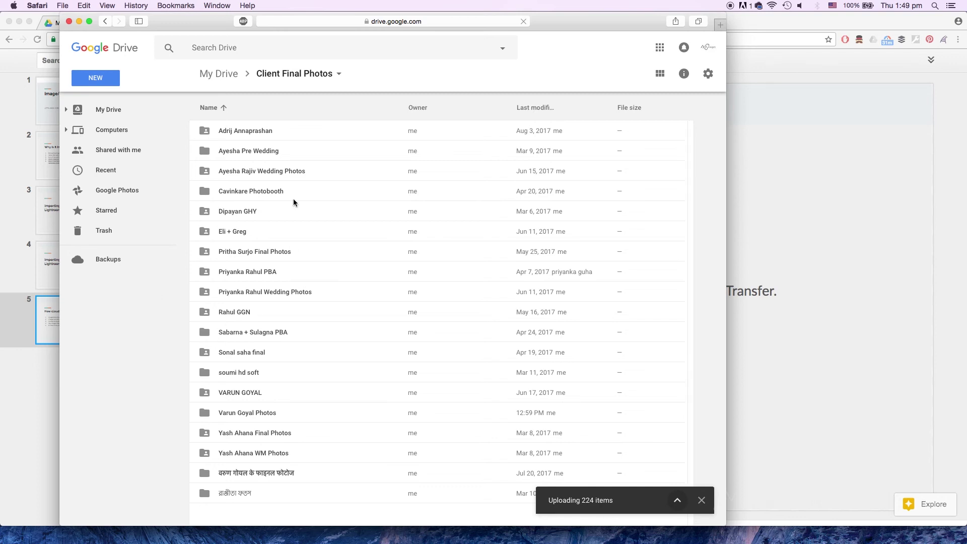
Open the first client folder in Client Final Photos and look through its list of JPG files.
double_click(243, 130)
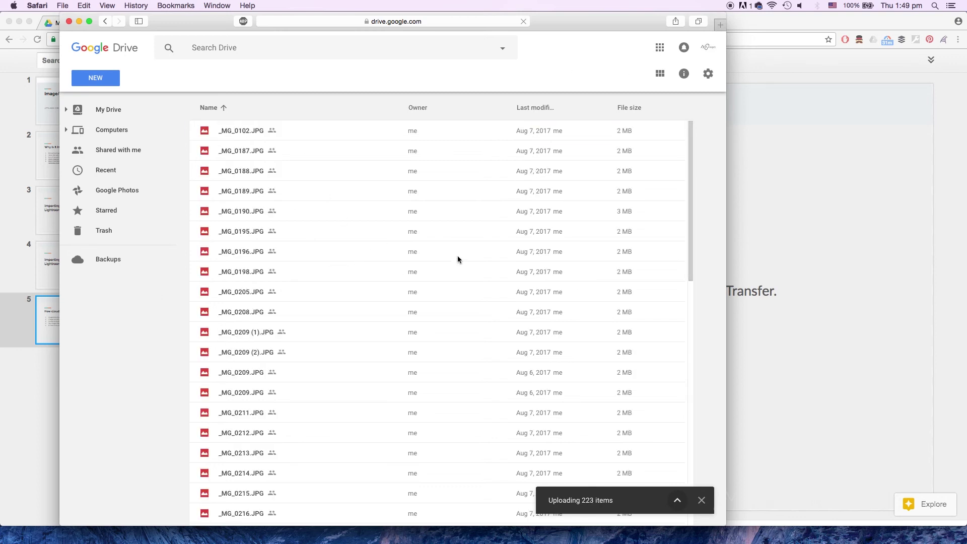
scroll(335, 279, "down", 10)
scroll(334, 282, "down", 3)
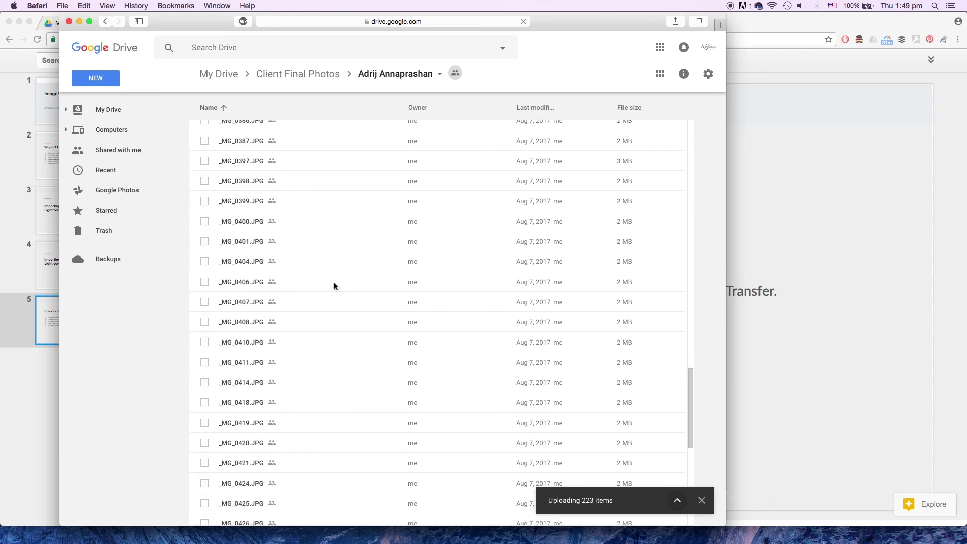
Show the client folder's files in grid view and look through the photo thumbnails.
left_click(659, 76)
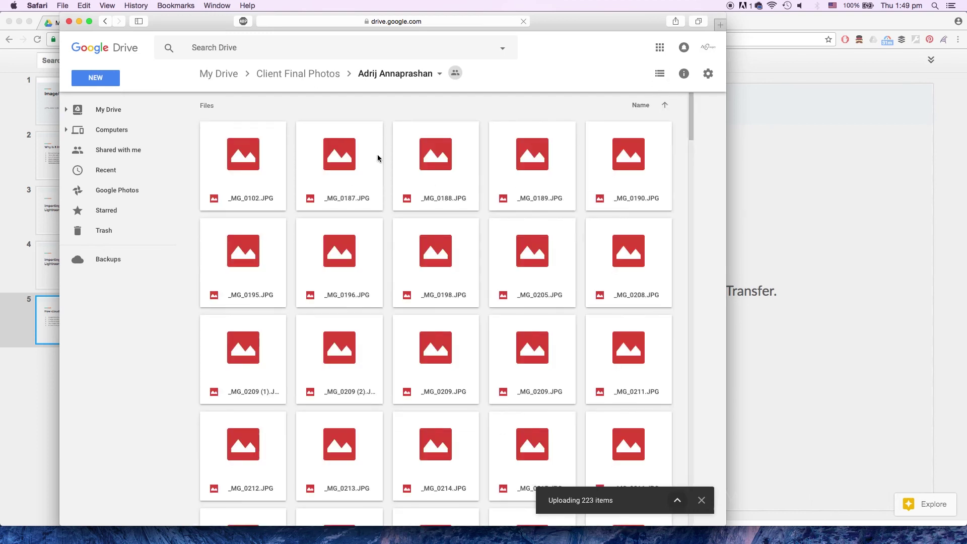
scroll(379, 158, "down", 1)
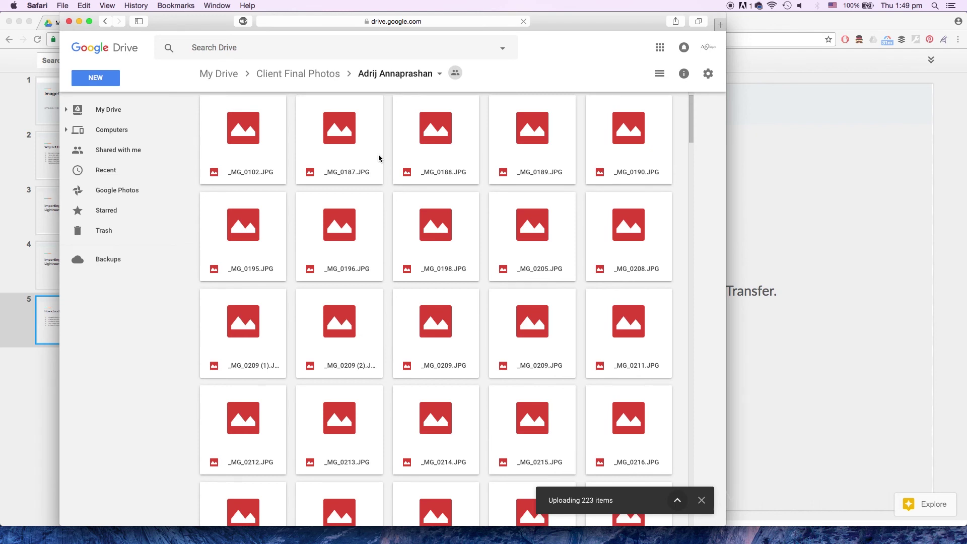
scroll(383, 162, "down", 14)
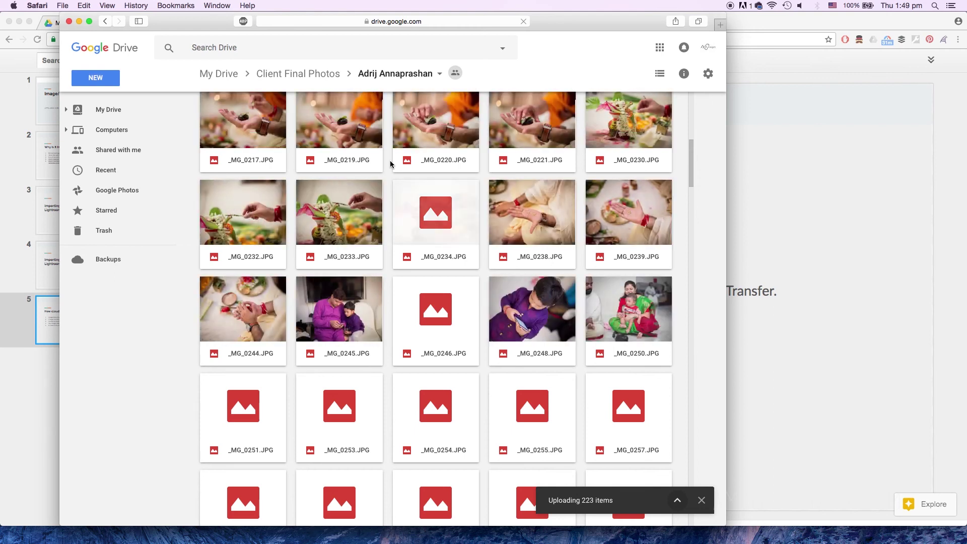
scroll(398, 197, "down", 8)
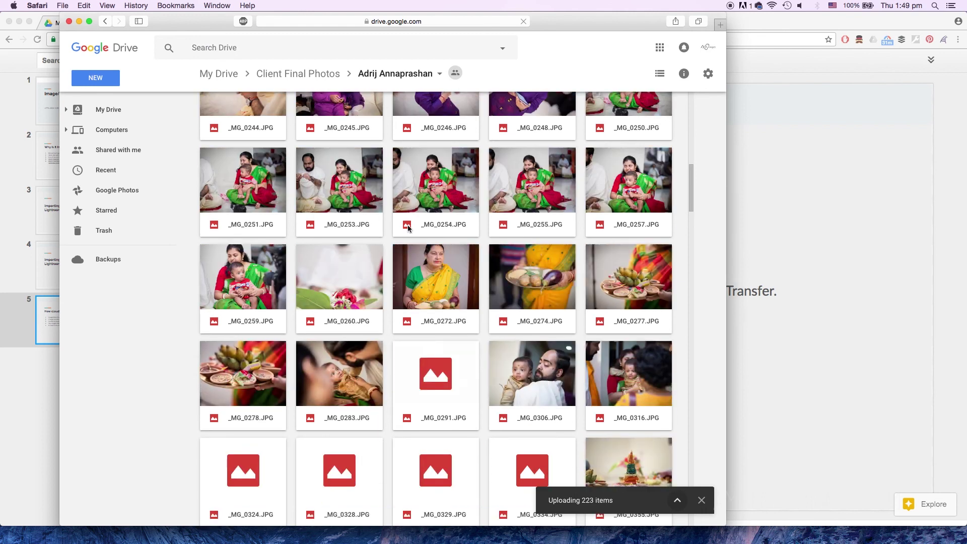
scroll(408, 228, "down", 11)
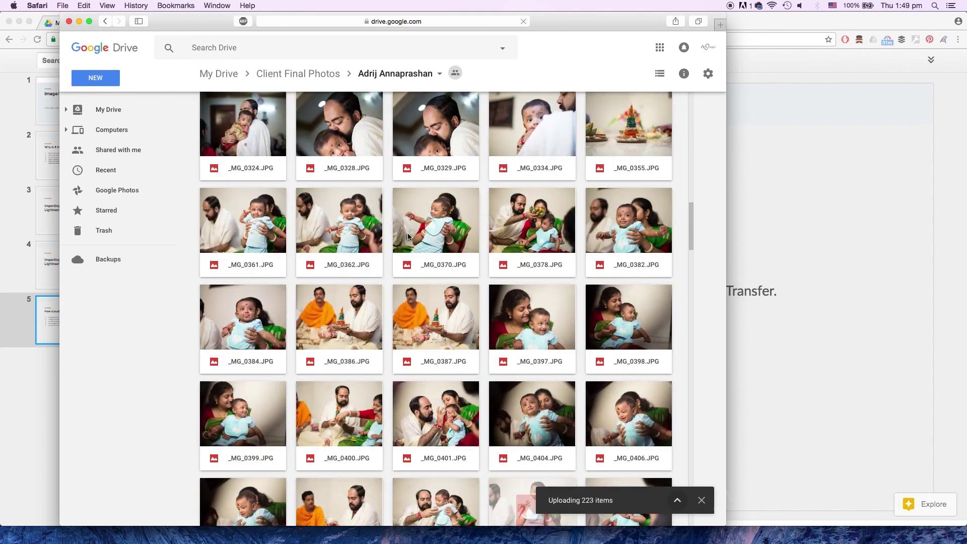
scroll(409, 234, "down", 9)
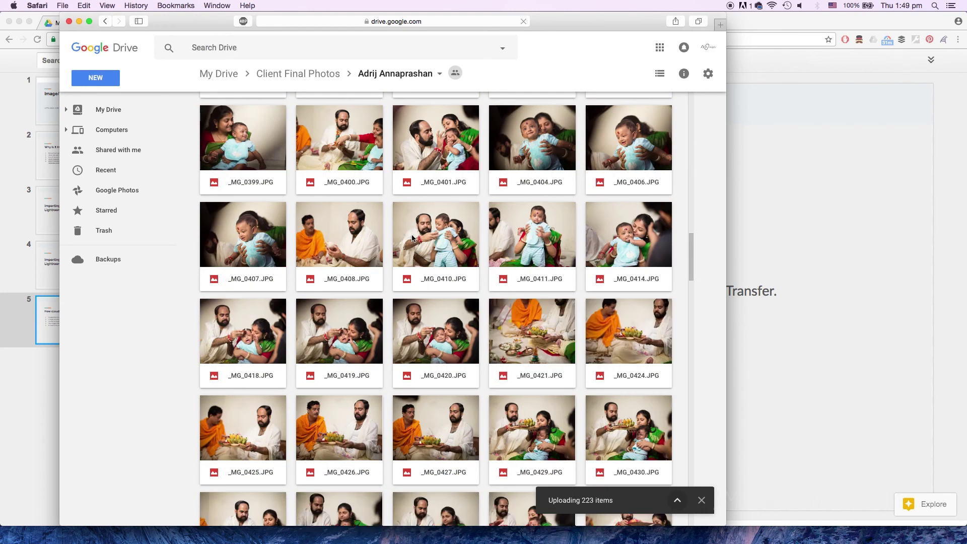
scroll(412, 239, "down", 4)
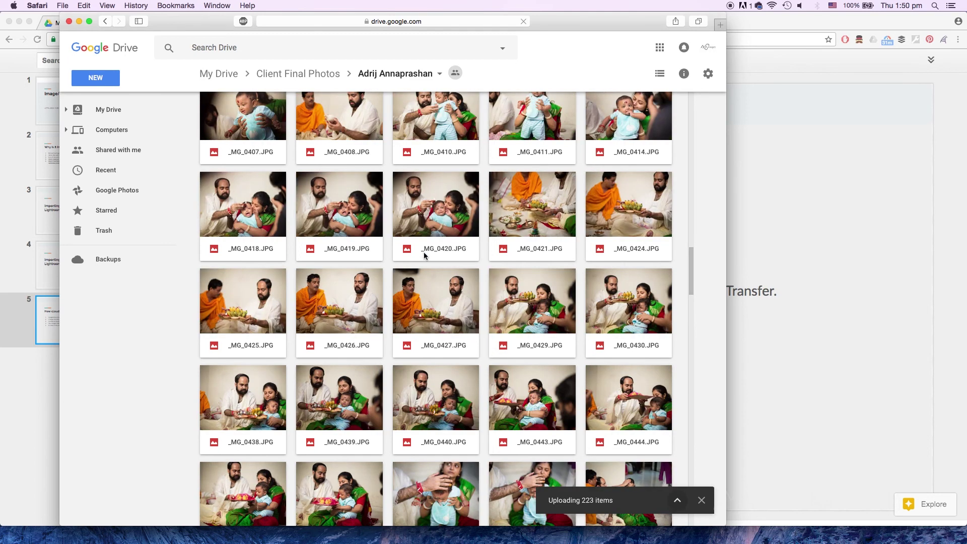
scroll(424, 252, "up", 16)
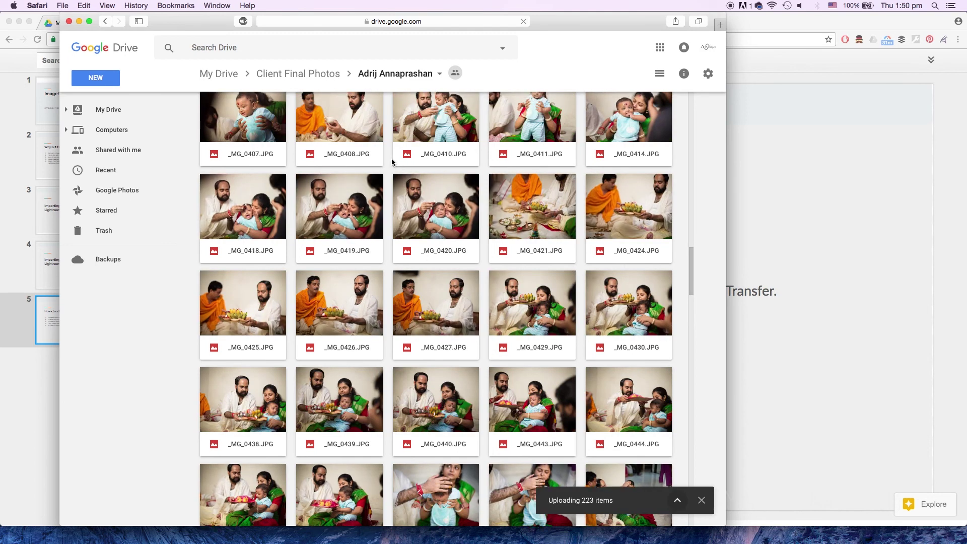
Go back to the Client Final Photos folder and switch to the cloud storage slide in Chrome.
key("super+bracketleft")
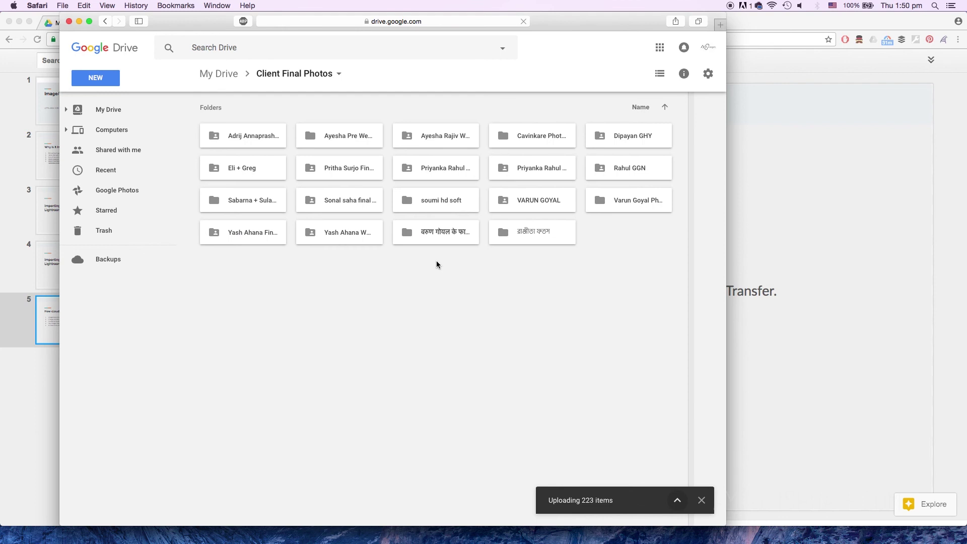
left_click(774, 260)
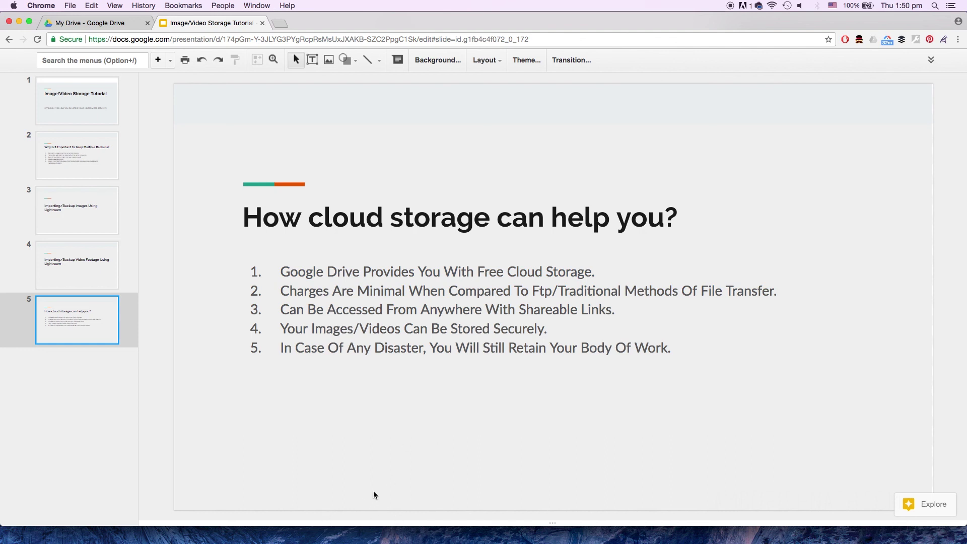
Return to Google Drive in Safari and get a shareable link for the client's "hd soft" folder, with link sharing on for viewing.
key("ctrl+Up")
left_click(132, 374)
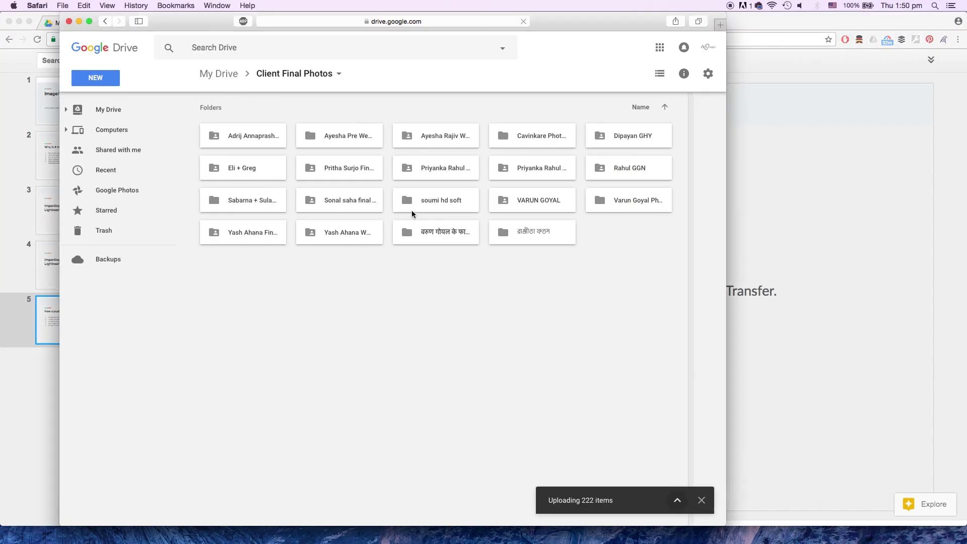
right_click(434, 204)
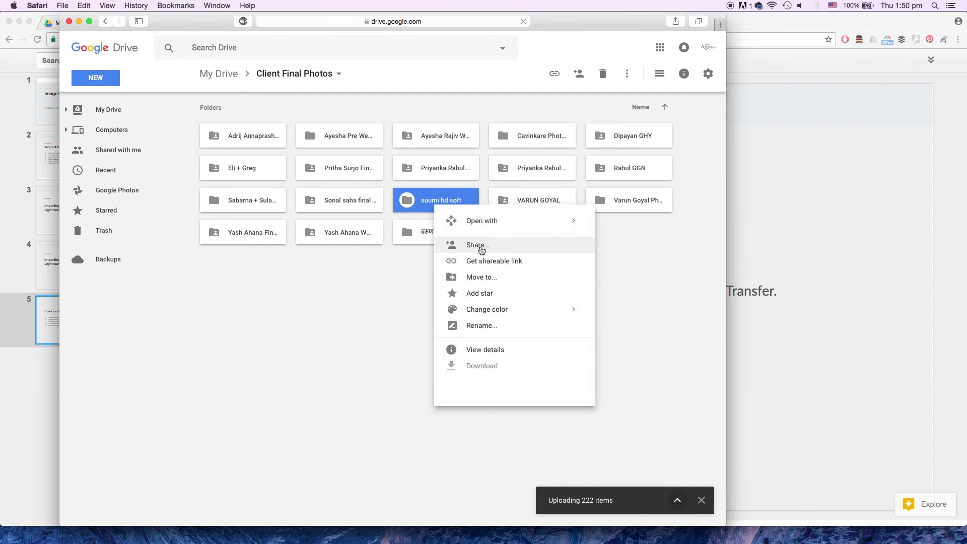
left_click(483, 261)
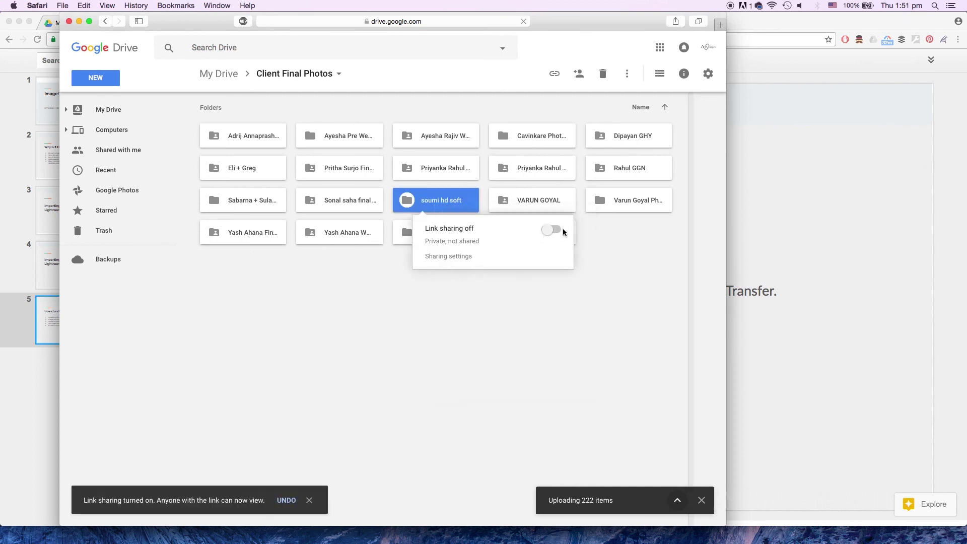
right_click(410, 200)
left_click(478, 255)
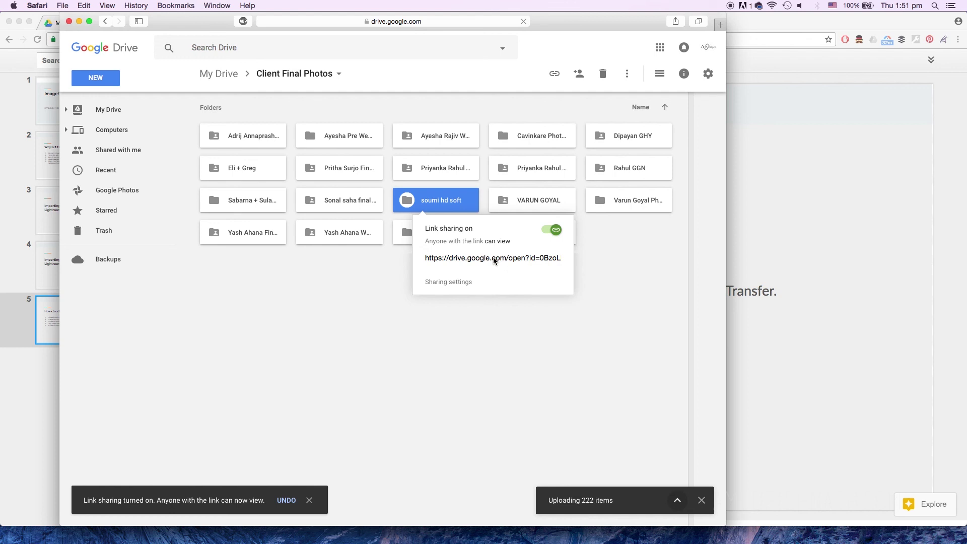
Show the cloud storage slide in Chrome, view the Client Final Photos folder in Safari once more, and return to the slide.
left_click(847, 289)
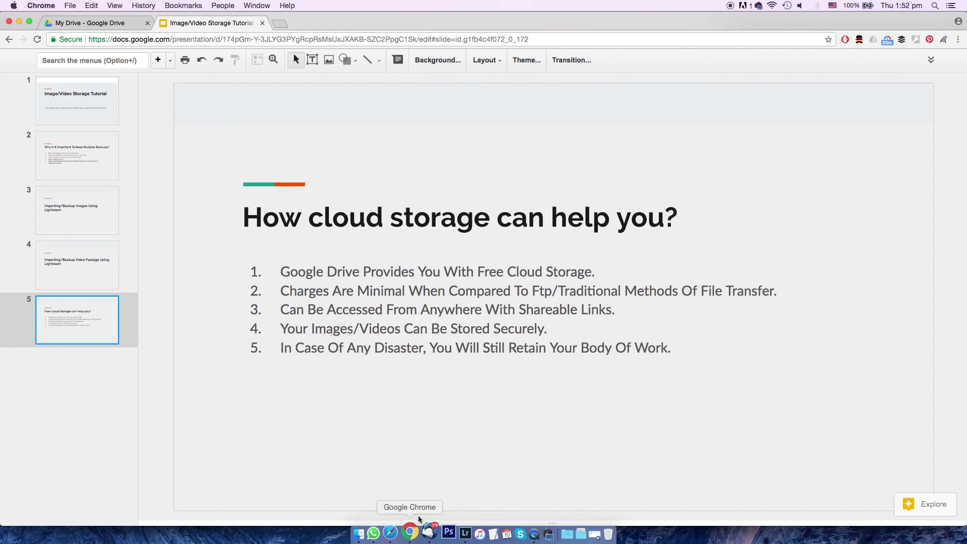
key("ctrl+Up")
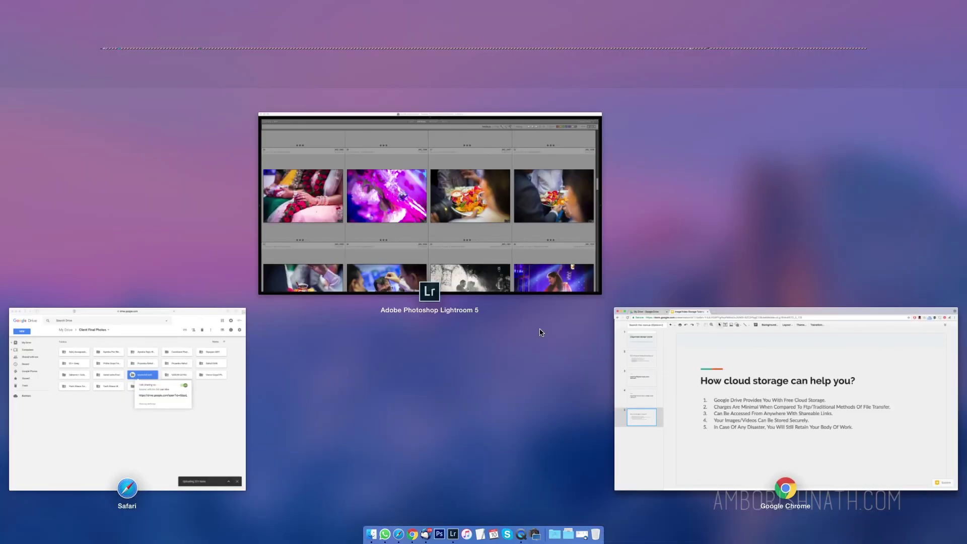
left_click(196, 380)
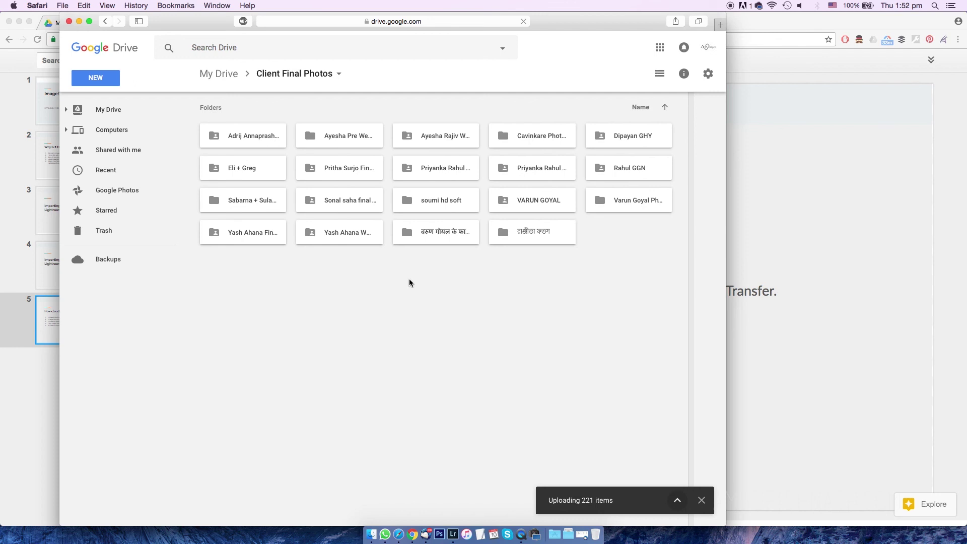
left_click(742, 214)
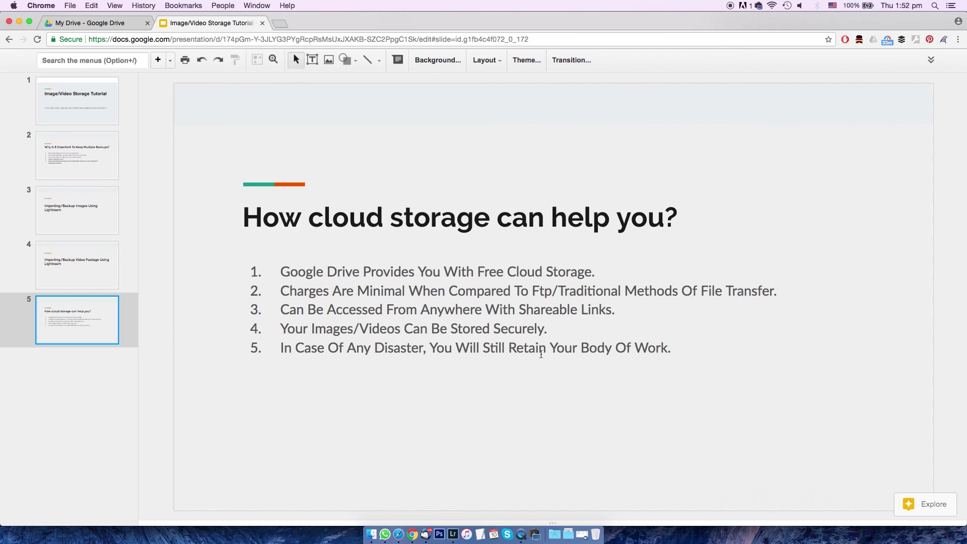